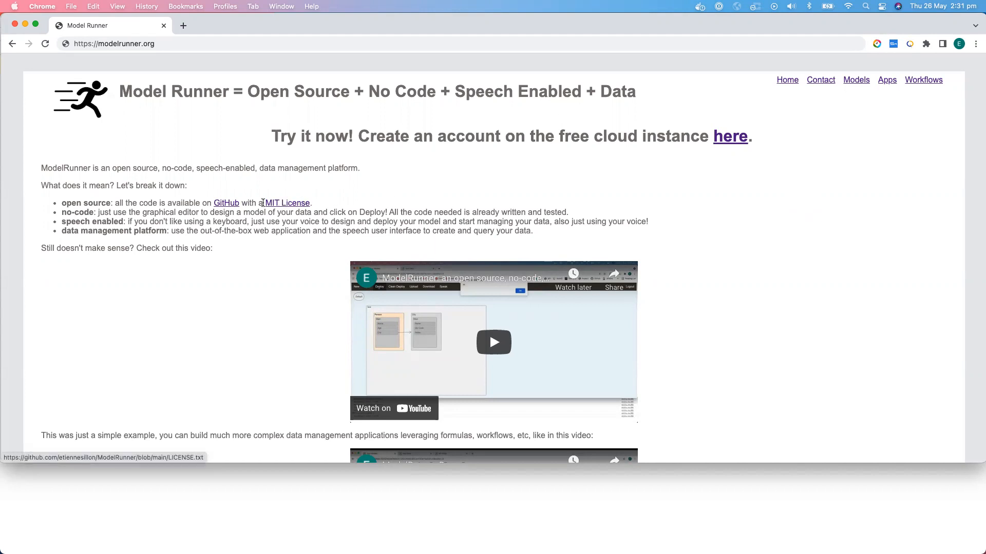
# - Open the GitHub repository linked on the Model Runner home page in a new tab and look through its README
pyautogui.rightClick(226, 204)
pyautogui.press('Escape')
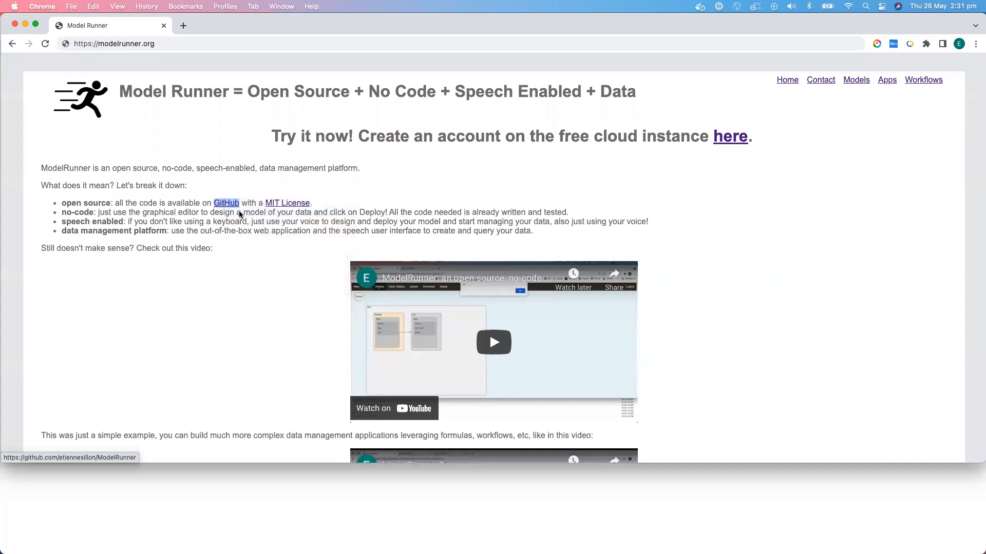
pyautogui.keyDown('super'); pyautogui.click(239, 211); pyautogui.keyUp('super')
pyautogui.click(226, 24)
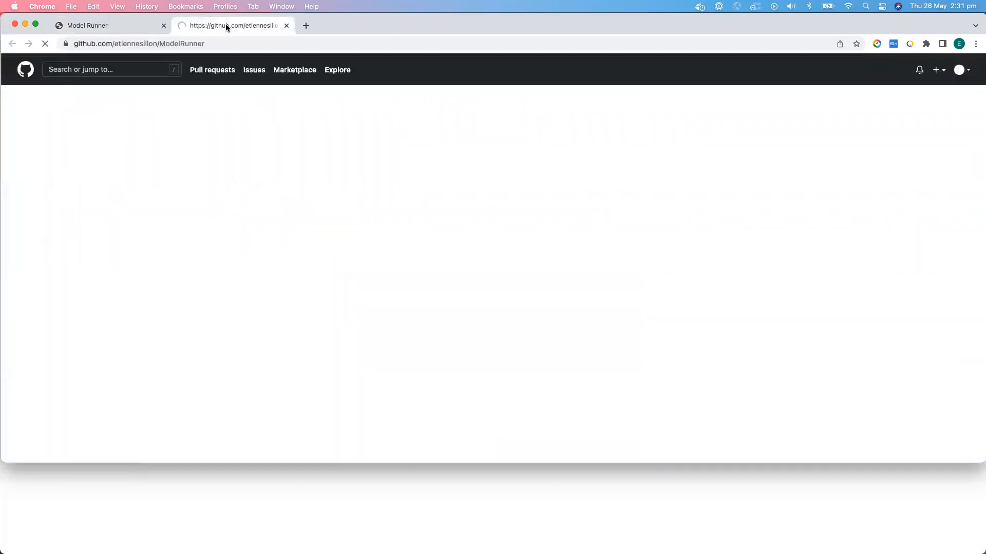
pyautogui.scroll(-10, 327, 285)
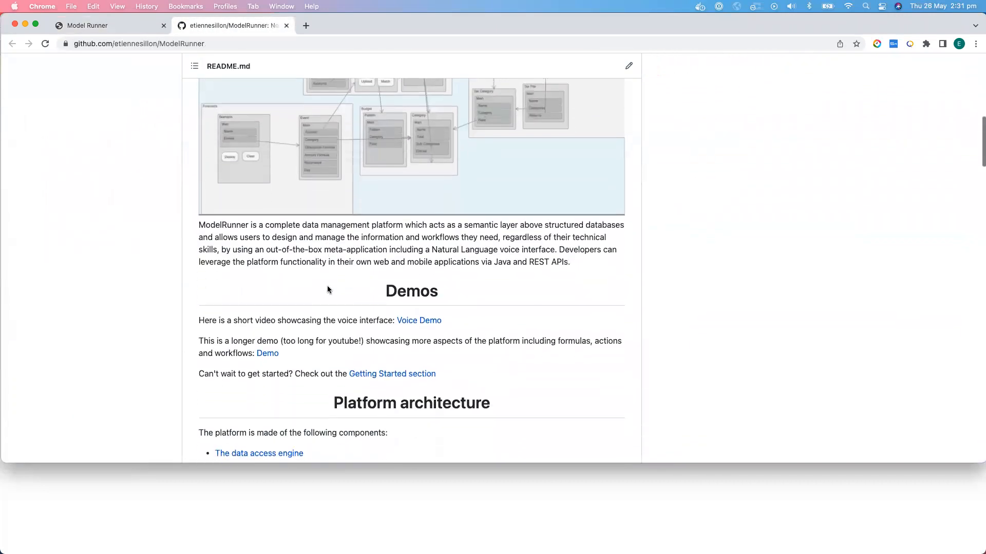
pyautogui.scroll(-15, 328, 287)
pyautogui.scroll(-18, 327, 286)
pyautogui.scroll(20, 327, 286)
pyautogui.scroll(20, 328, 288)
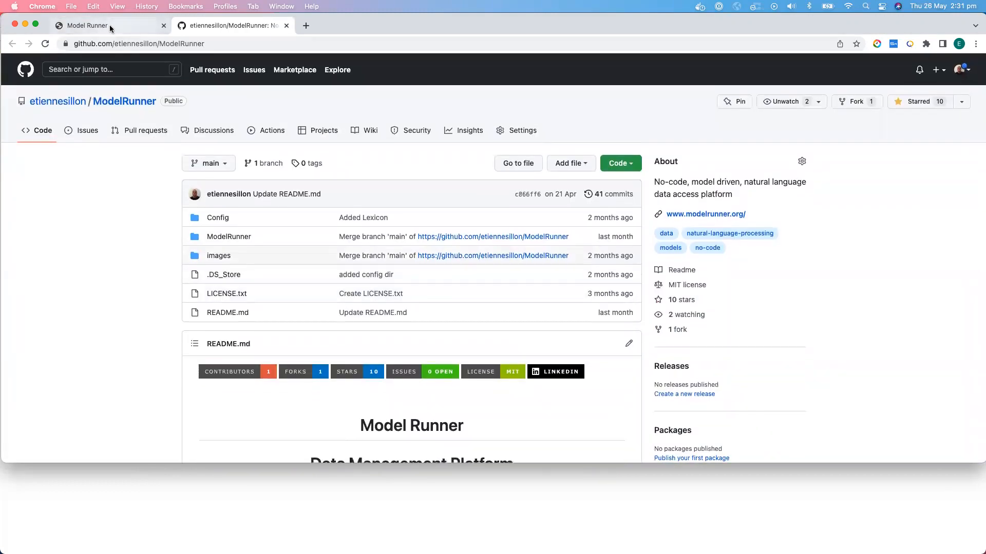
# - Return to the Model Runner home page and open the registration form for the free cloud instance
pyautogui.click(110, 28)
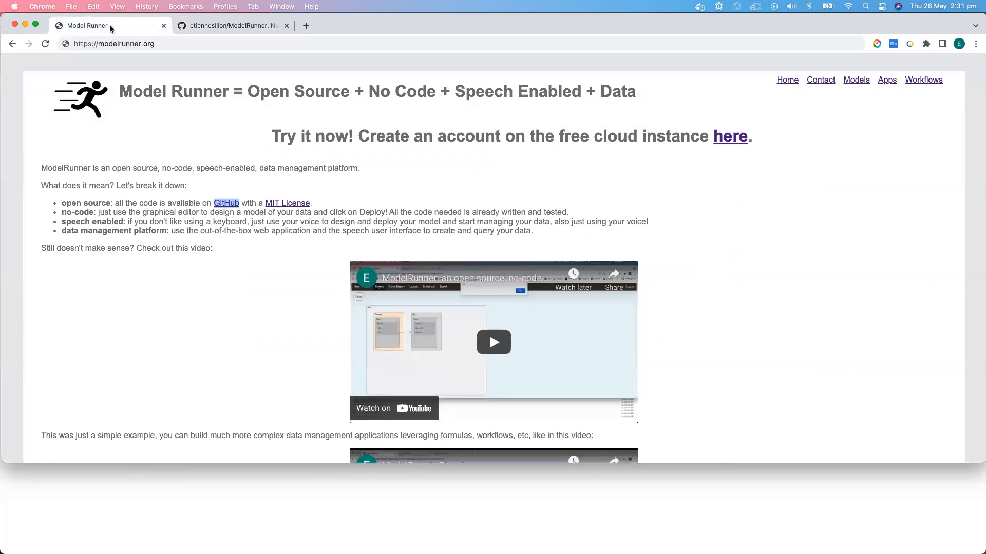
pyautogui.click(170, 43)
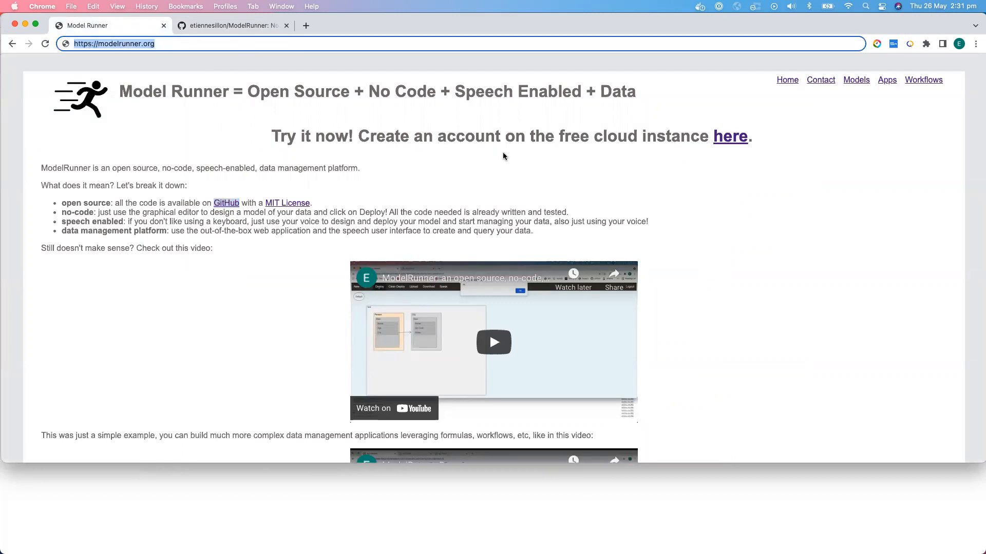
pyautogui.click(731, 140)
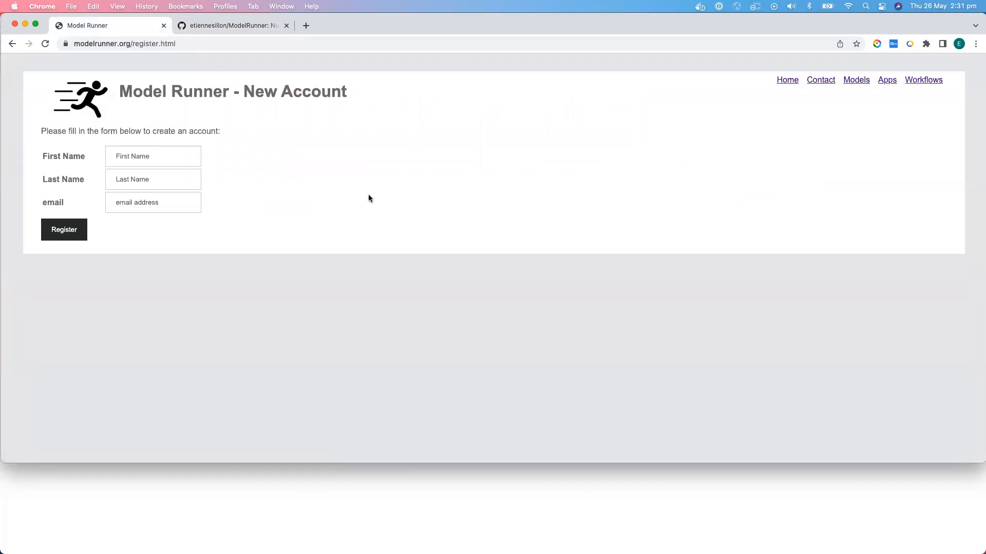
# - Go to the Models login page and log in to the model editor with the prefilled credentials
pyautogui.click(856, 82)
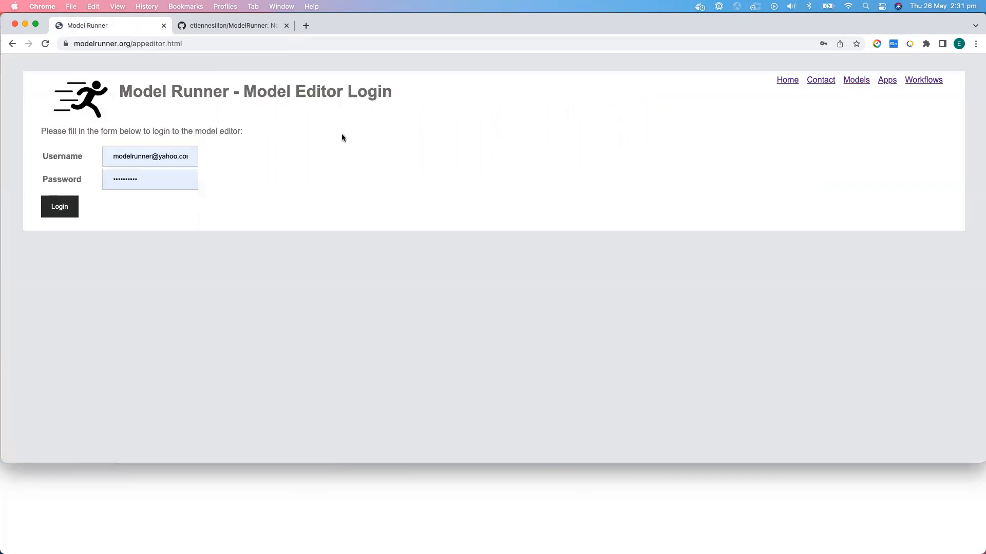
pyautogui.click(855, 81)
pyautogui.click(56, 211)
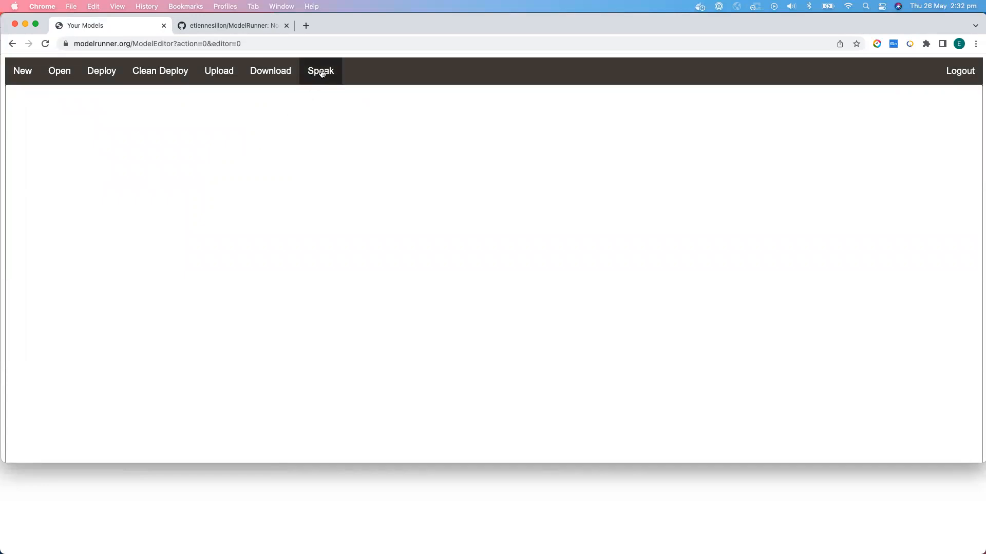
# - Bring up the browser console behind the editor, create an application called Test by voice, and check its properties
pyautogui.click(124, 510)
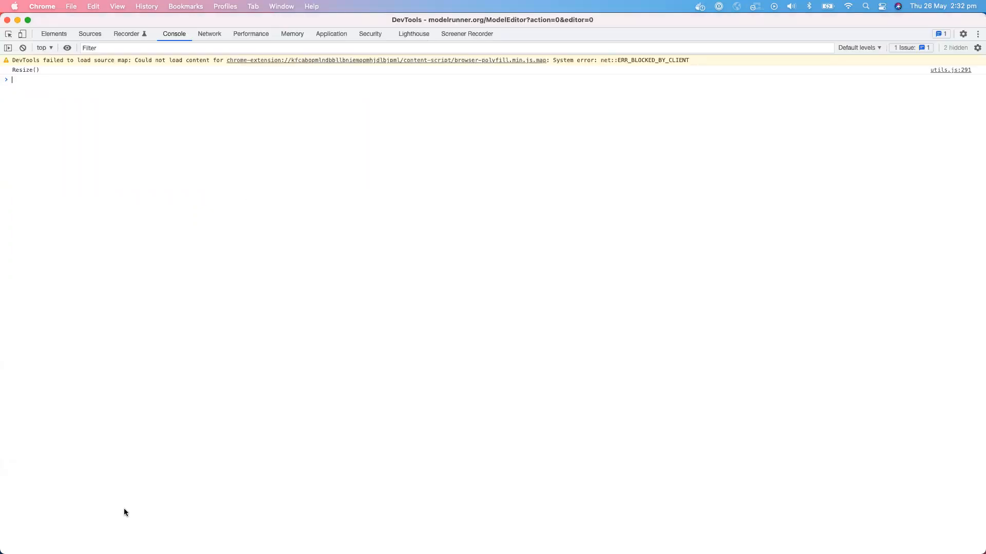
pyautogui.press('super+grave')
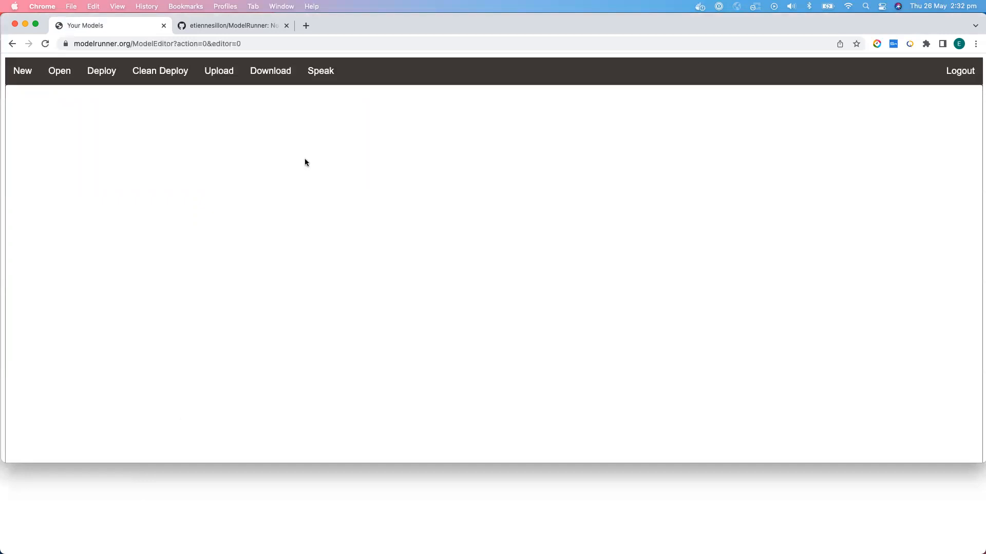
pyautogui.click(318, 73)
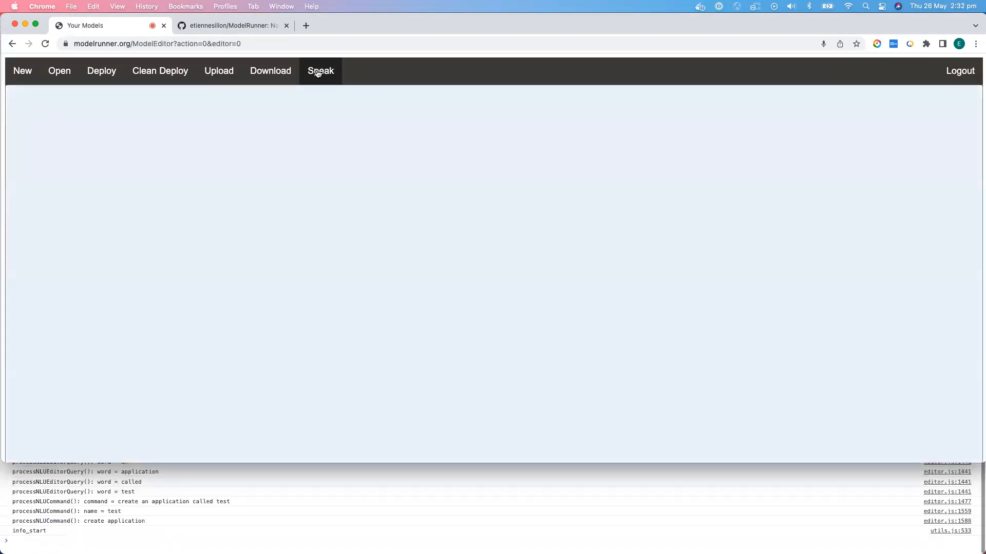
pyautogui.click(340, 126)
pyautogui.click(340, 126)
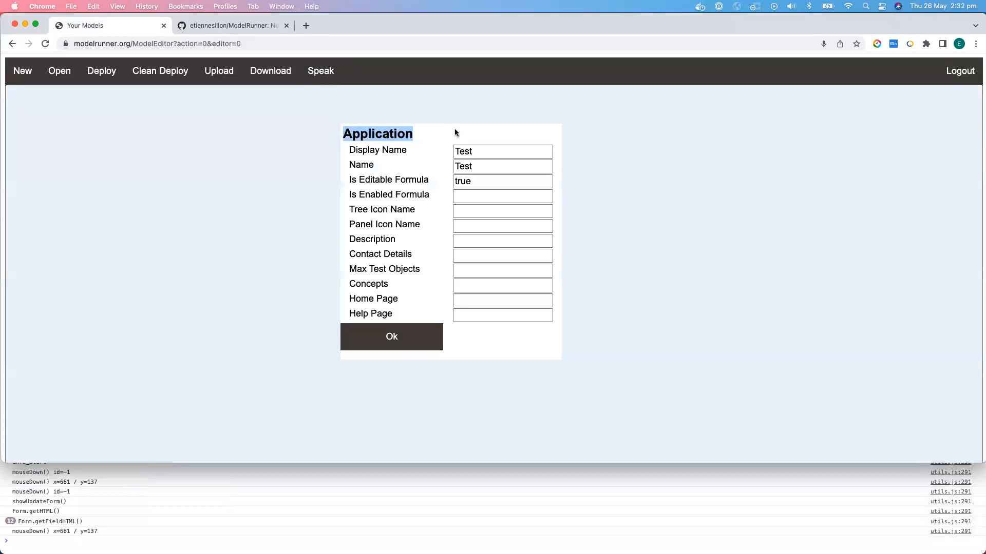
pyautogui.click(433, 111)
# - Create a type called Person by voice and inspect the properties of its Name attribute and of the type itself
pyautogui.click(325, 73)
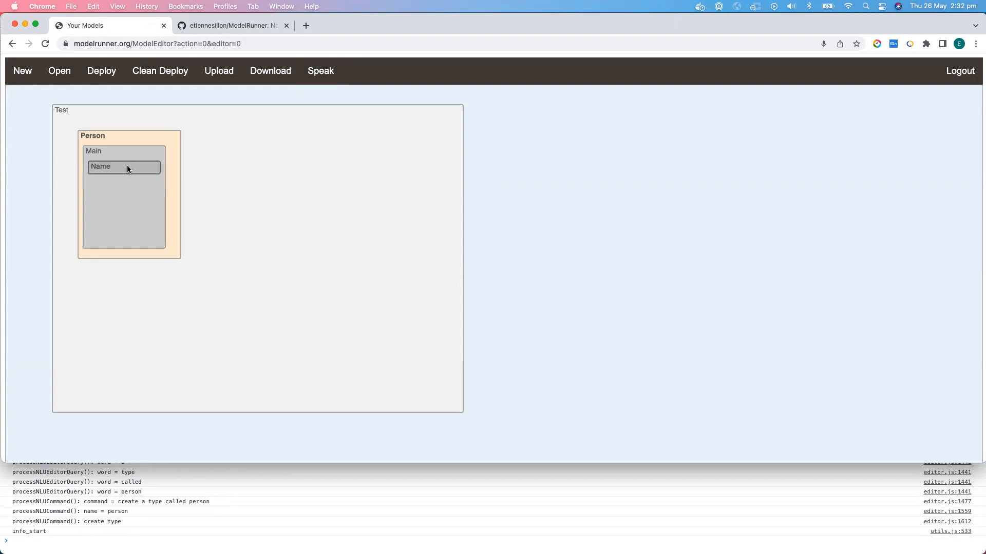
pyautogui.doubleClick(128, 168)
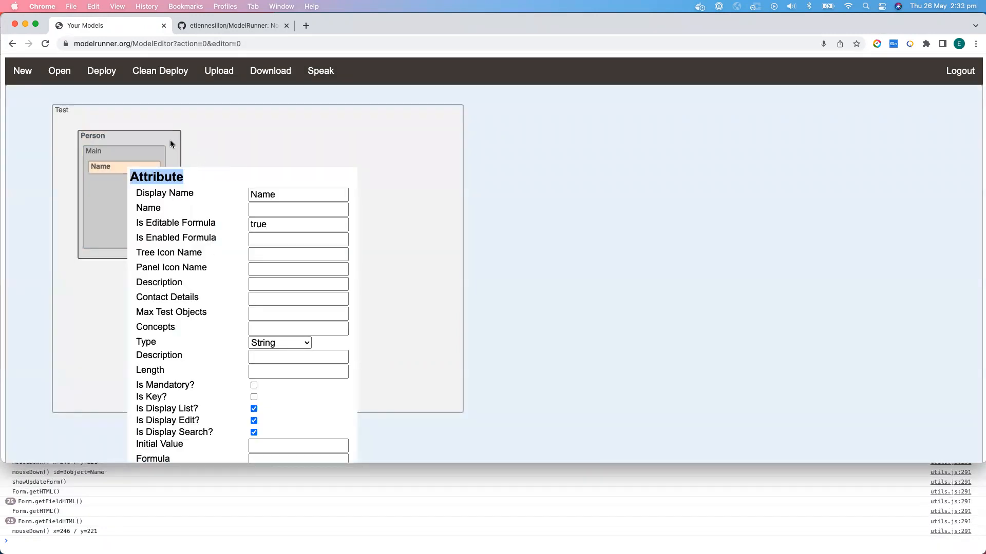
pyautogui.press('Escape')
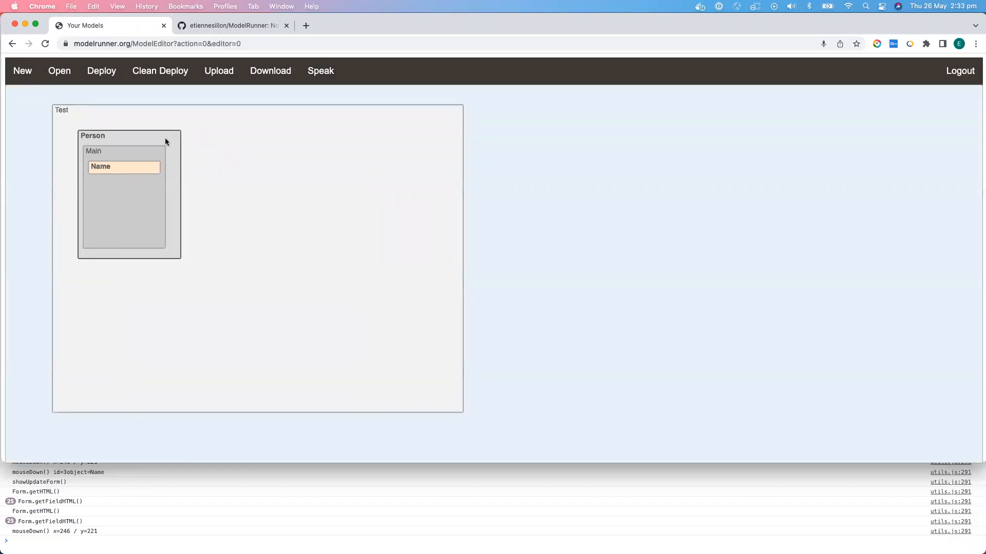
pyautogui.doubleClick(145, 139)
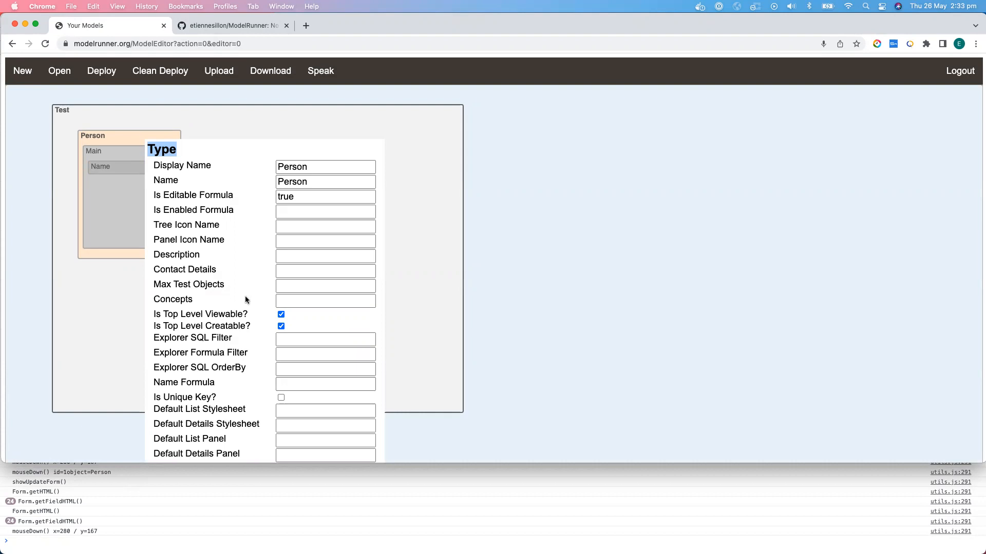
pyautogui.press('Escape')
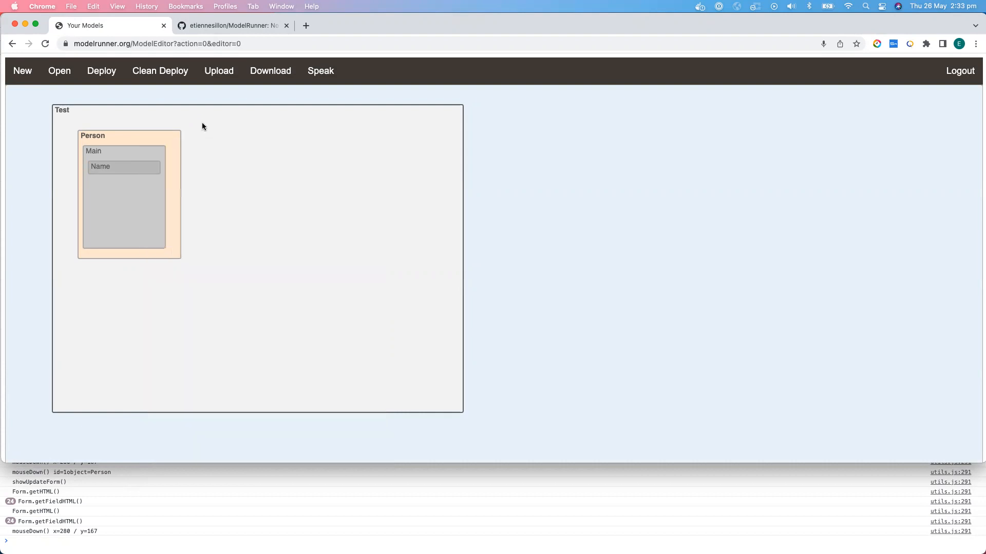
# - By voice, add a City type with Postcode and Notes, give Person Age and a linked City attribute, and deploy the application
pyautogui.click(318, 72)
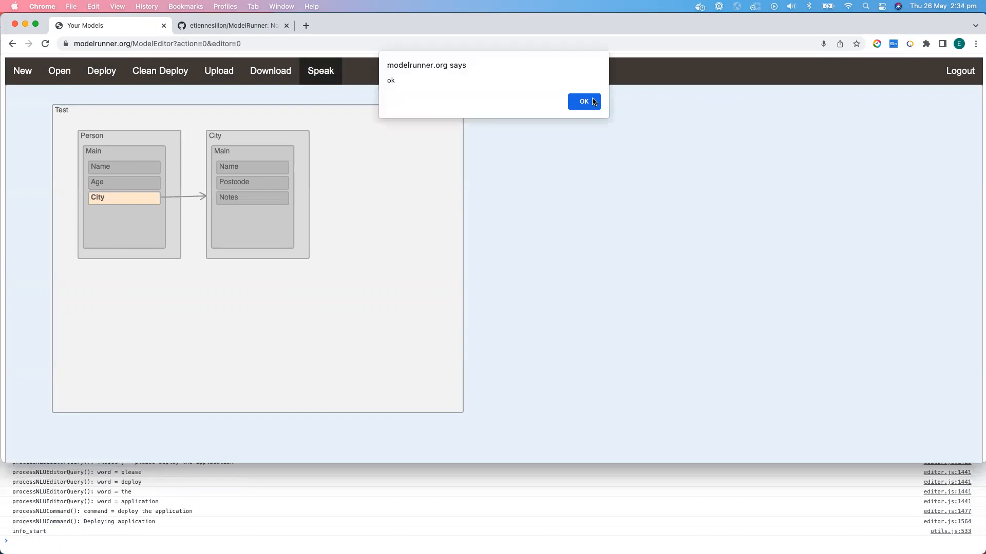
pyautogui.click(582, 102)
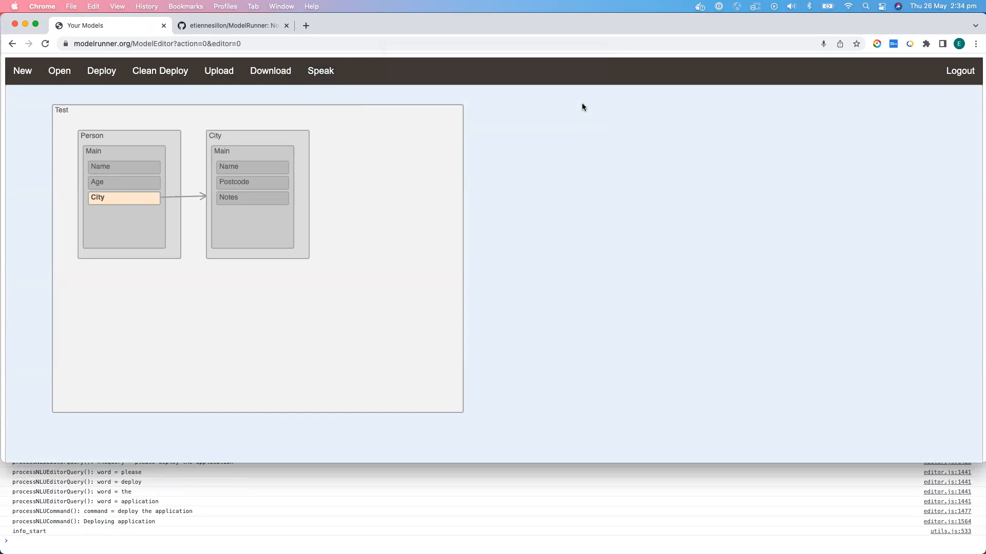
# - Log out of the model editor and log in to the deployed application Test with the prefilled credentials
pyautogui.click(960, 72)
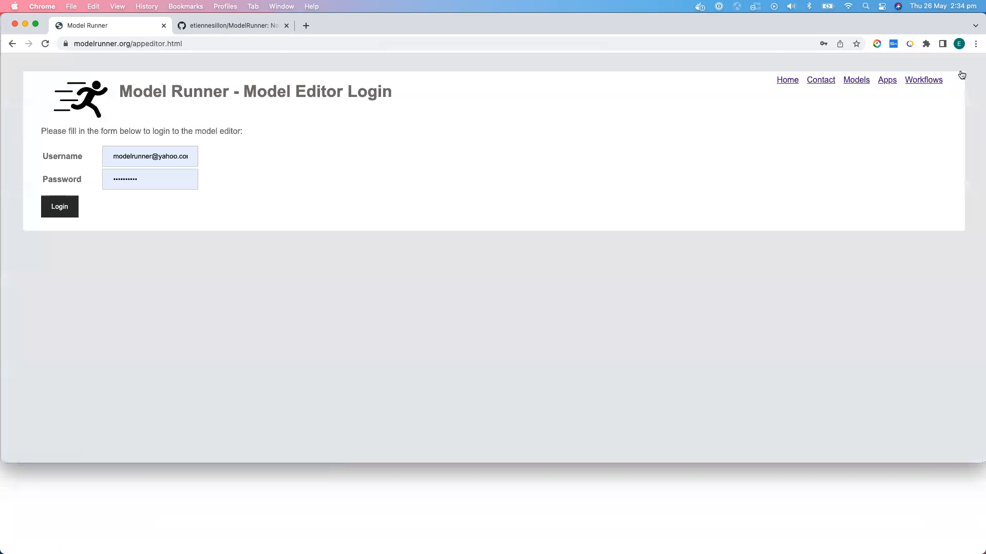
pyautogui.click(888, 82)
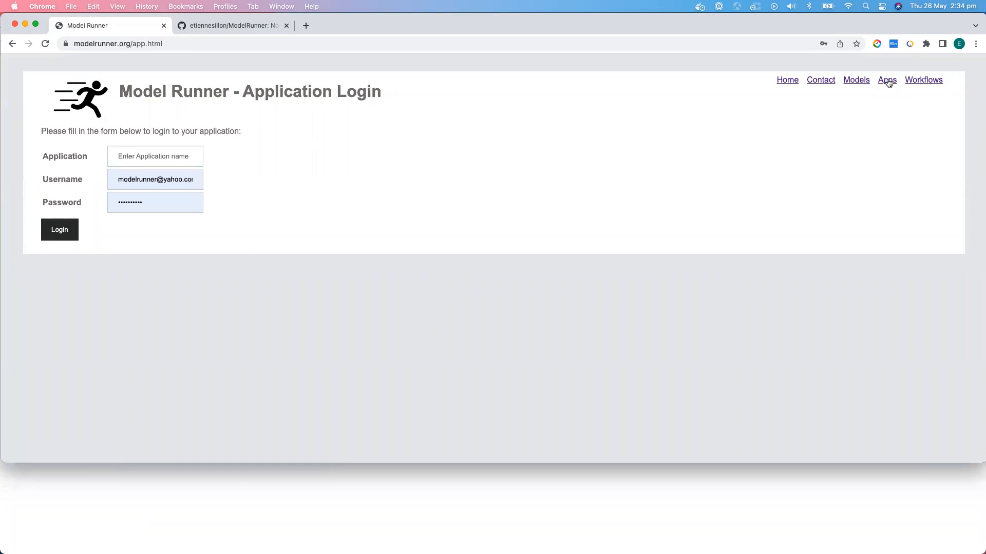
pyautogui.click(143, 149)
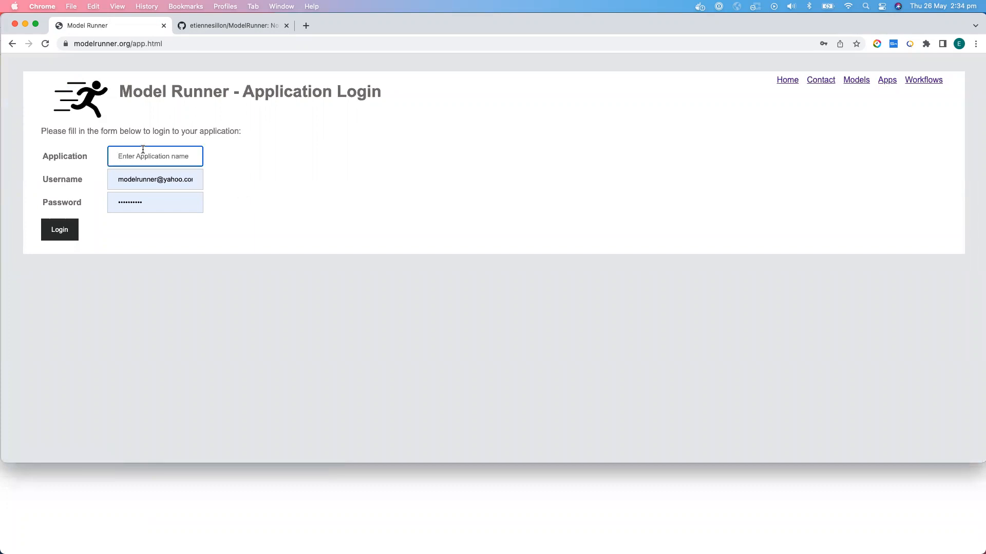
pyautogui.write('Test')
pyautogui.click(57, 227)
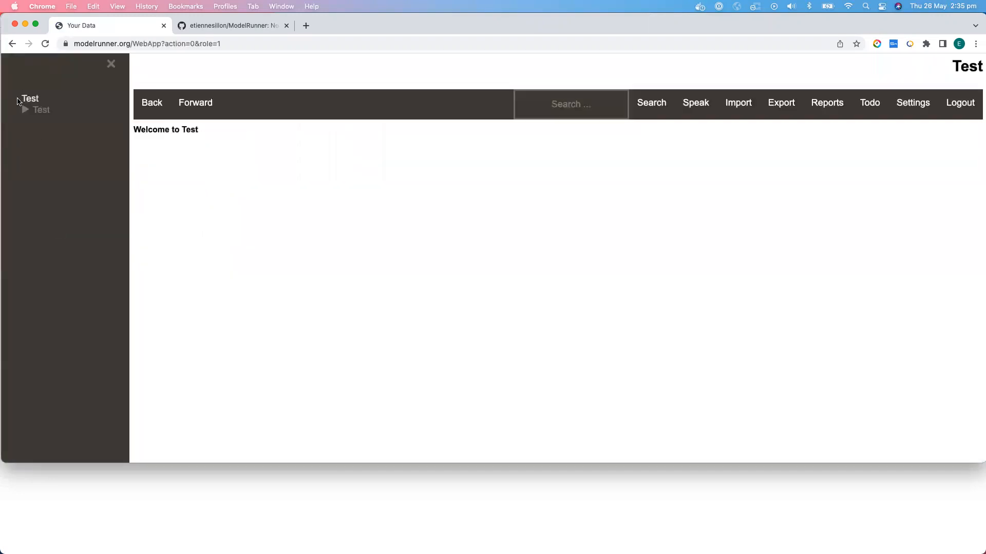
# - Browse the Persons and Cities lists, and view the blank new city form without saving a record
pyautogui.click(37, 113)
pyautogui.click(54, 122)
pyautogui.click(54, 133)
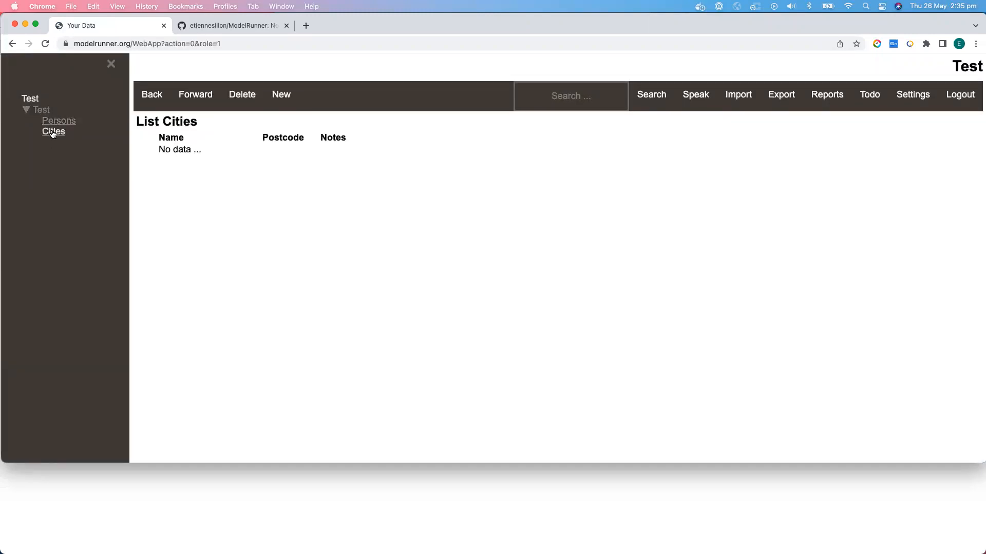
pyautogui.click(283, 97)
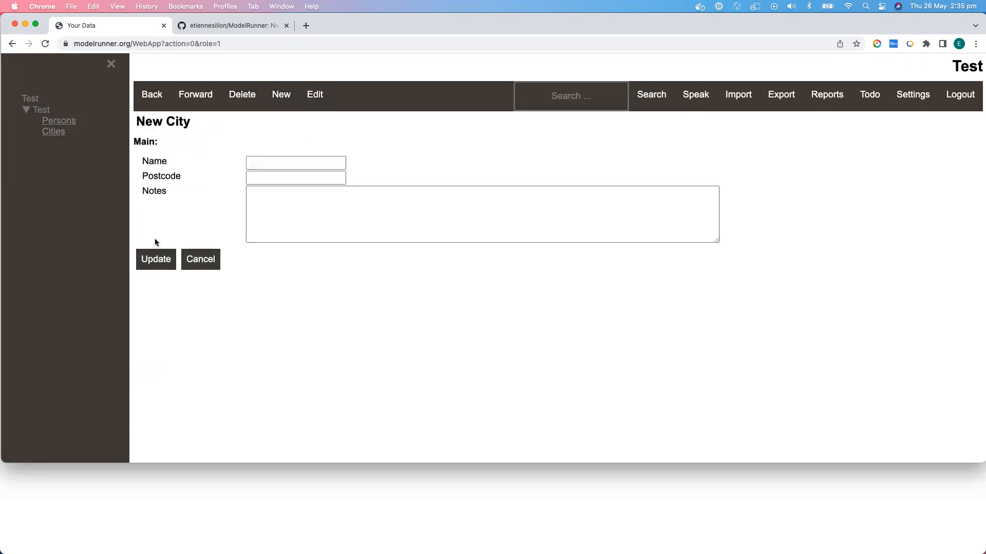
pyautogui.click(201, 263)
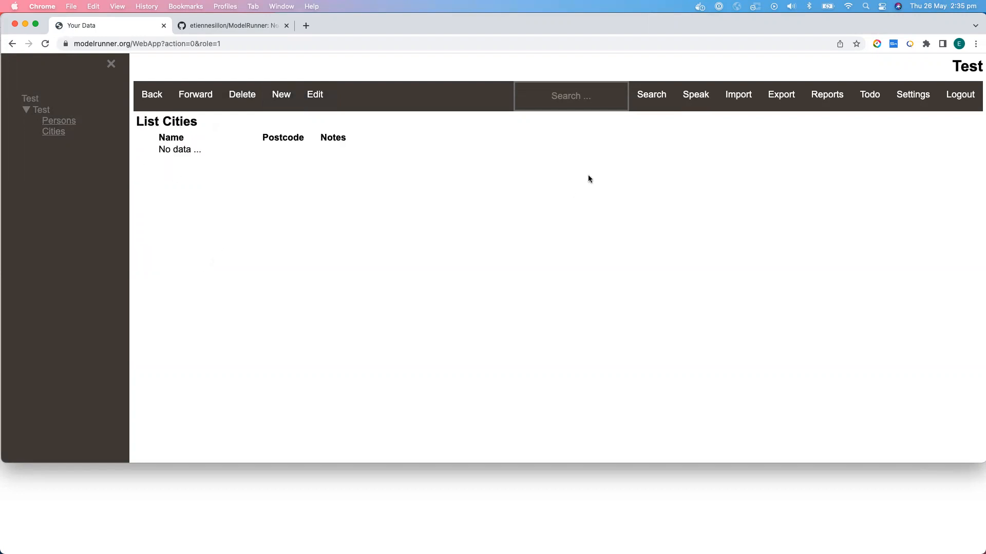
# - Create by voice Melbourne (3000, "The Most Liveable City In The World") and Sydney (2000, "The Beautiful Harbour City"), and check the lists
pyautogui.click(694, 96)
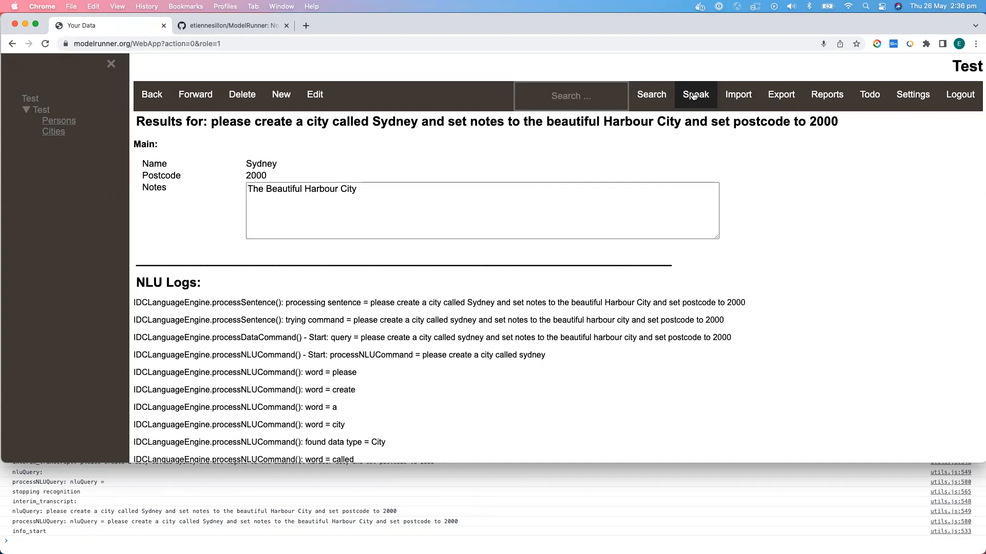
pyautogui.click(51, 132)
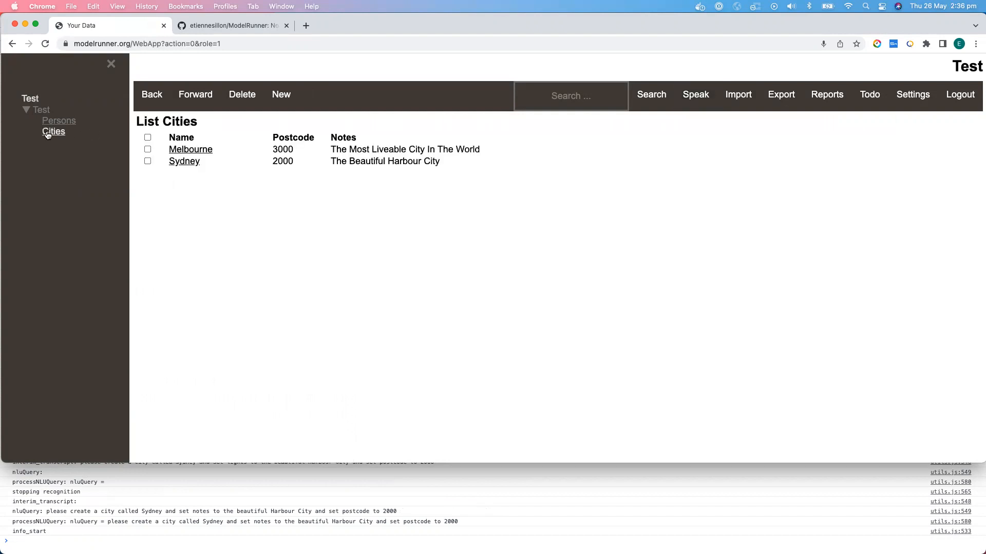
pyautogui.click(102, 123)
# - Query by voice for a list of cities and for the city called Melbourne, and review the NLU logs
pyautogui.click(691, 96)
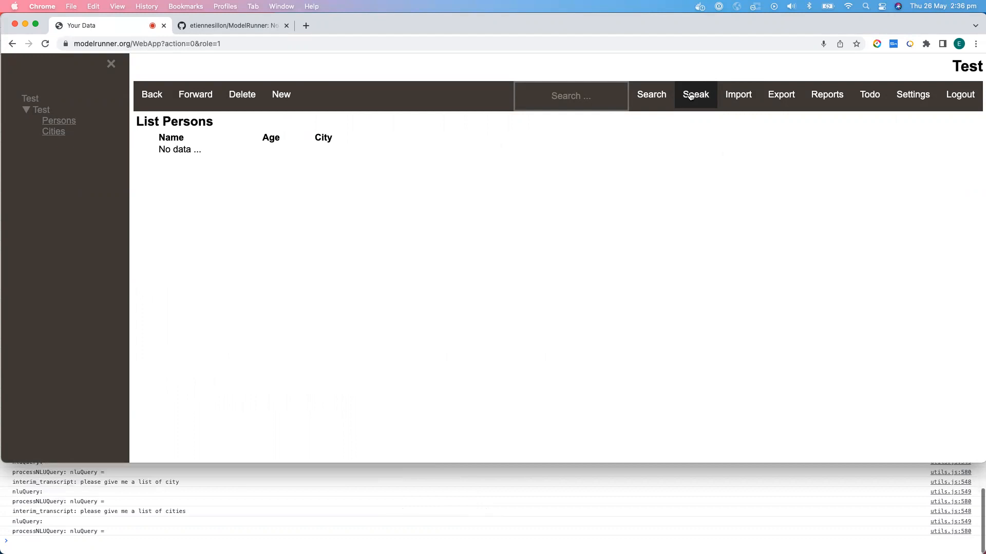
pyautogui.click(690, 96)
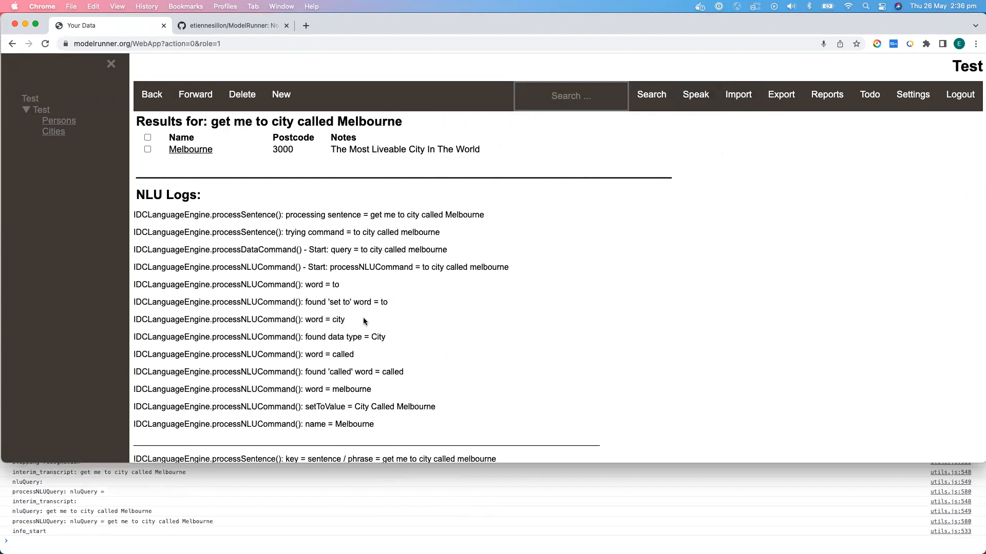
pyautogui.scroll(-20, 362, 318)
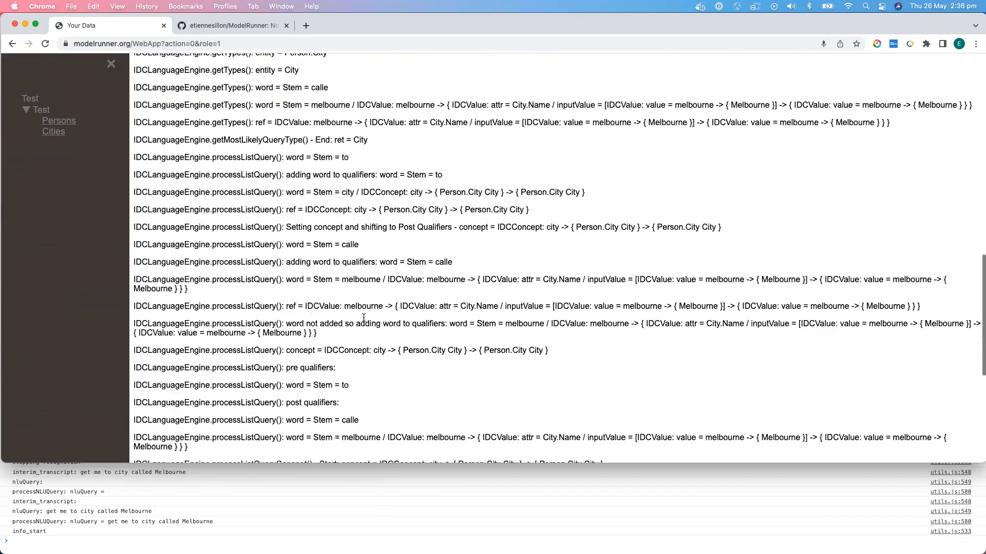
pyautogui.scroll(20, 363, 317)
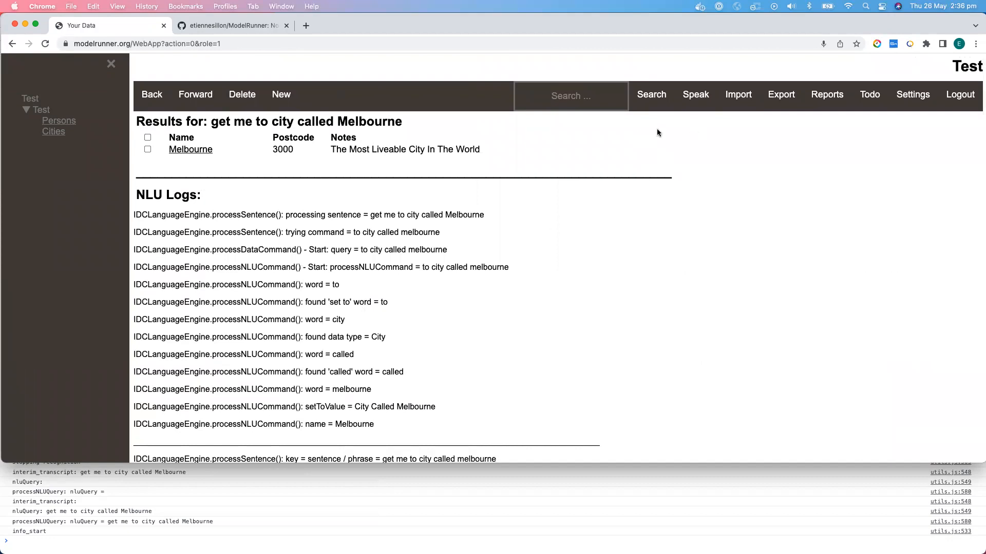
# - Create two person records by voice, one aged 20 with city Melbourne and one aged 20 with city Sydney
pyautogui.click(697, 97)
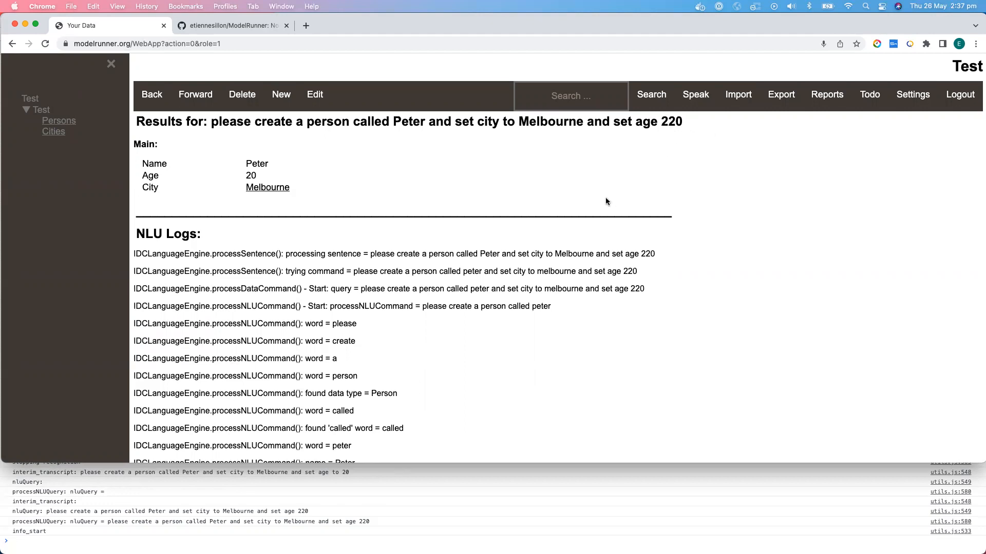
pyautogui.click(696, 96)
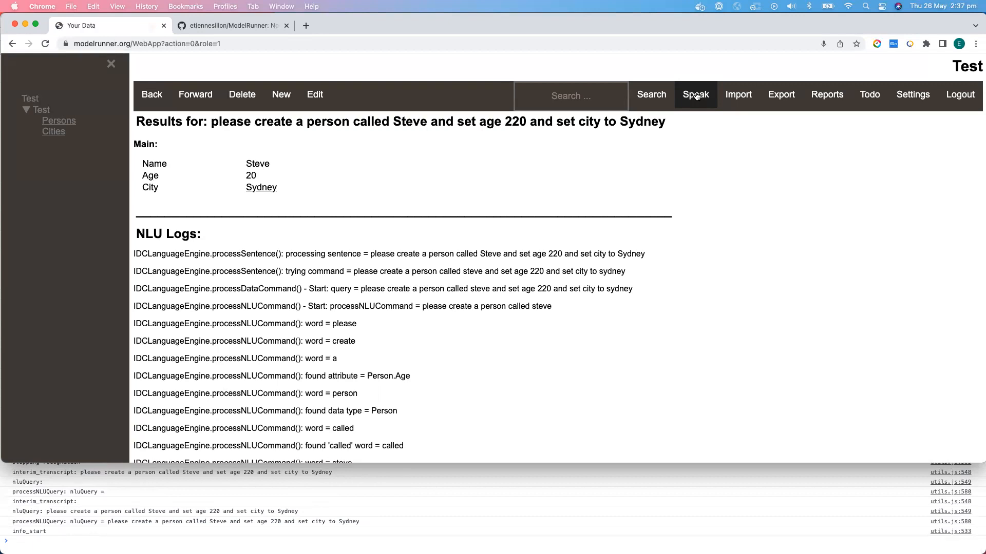
# - View the new person's linked Sydney record, and query by voice for persons in Melbourne, those age 20, and a list of people
pyautogui.click(259, 189)
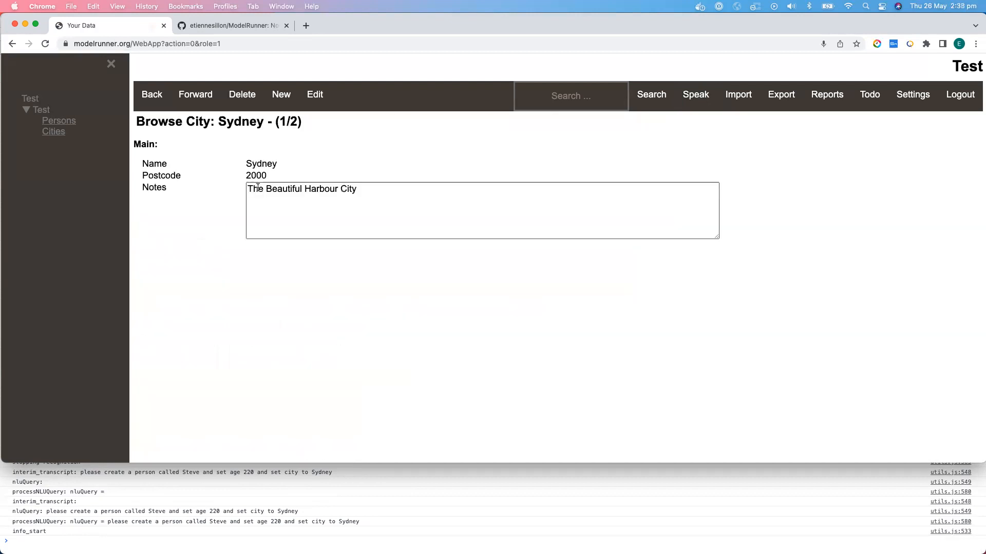
pyautogui.click(152, 94)
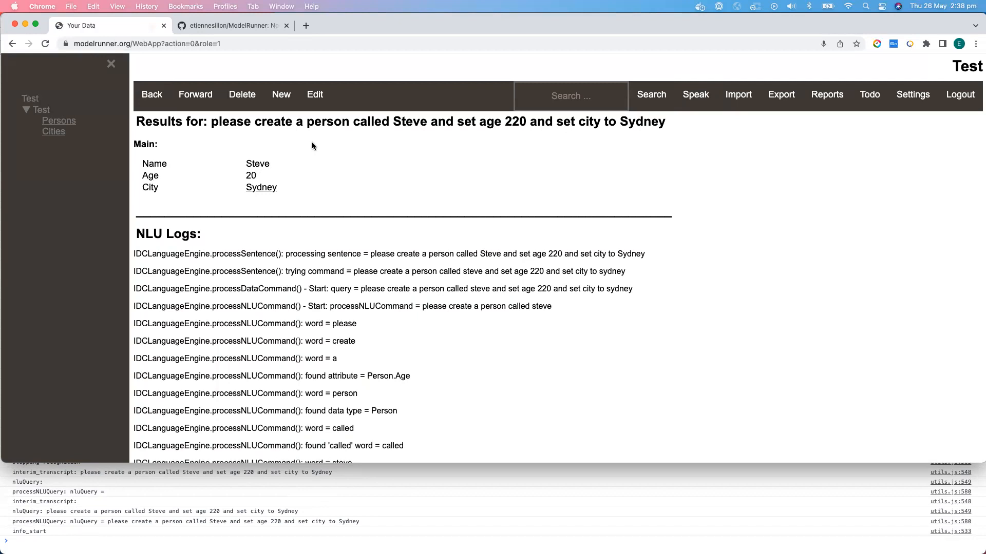
pyautogui.click(696, 97)
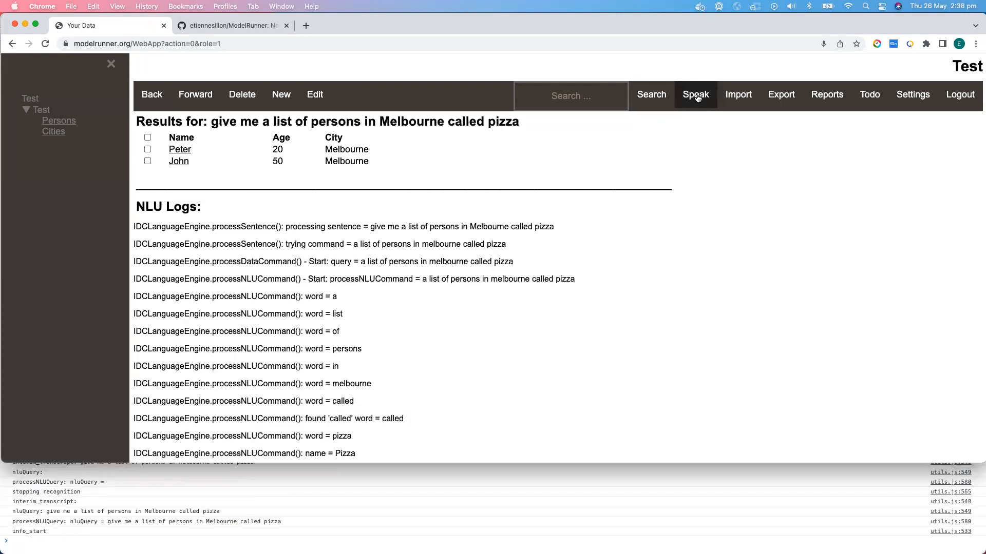
pyautogui.click(697, 98)
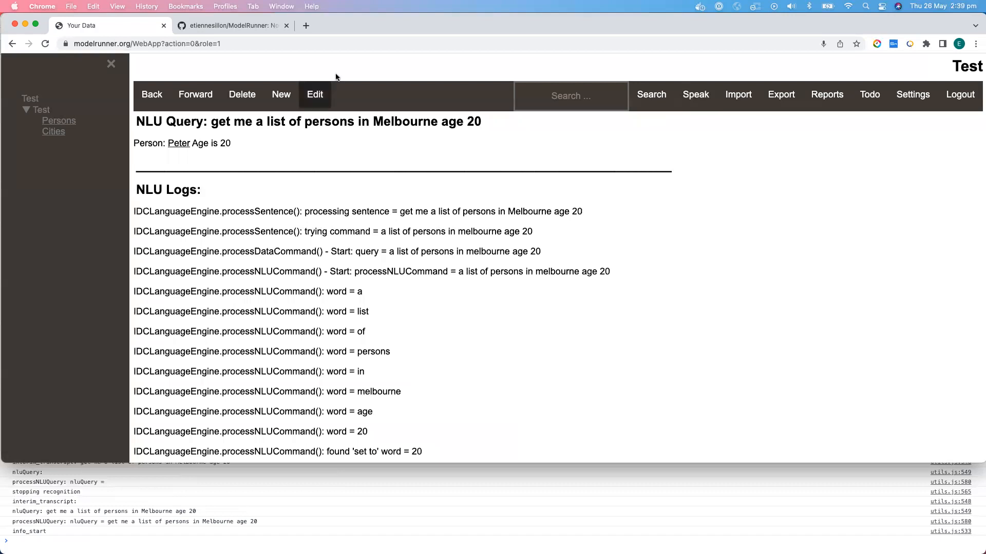
pyautogui.click(700, 95)
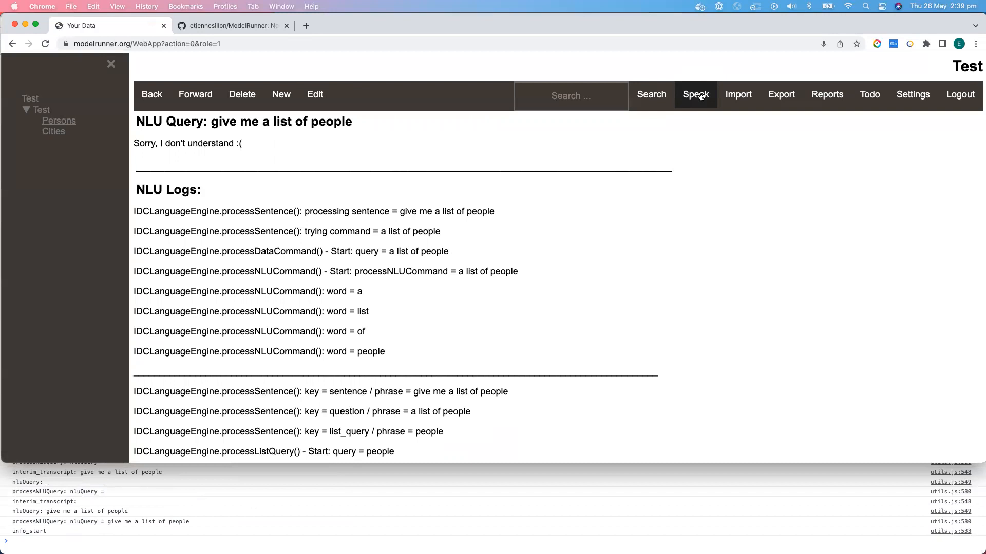
# - Log out of the application, log in to the model editor with the prefilled credentials, and open the Test model
pyautogui.click(959, 96)
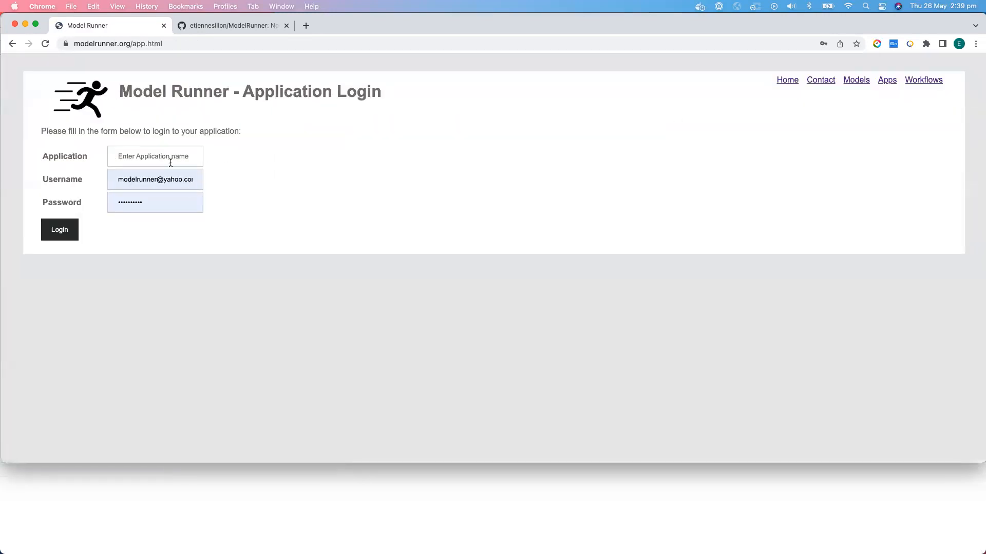
pyautogui.click(856, 82)
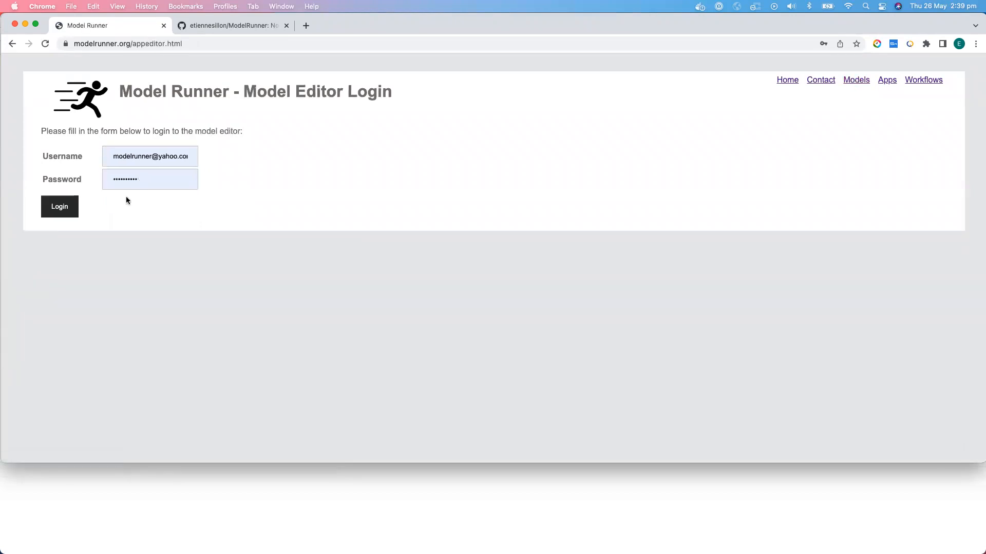
pyautogui.click(61, 207)
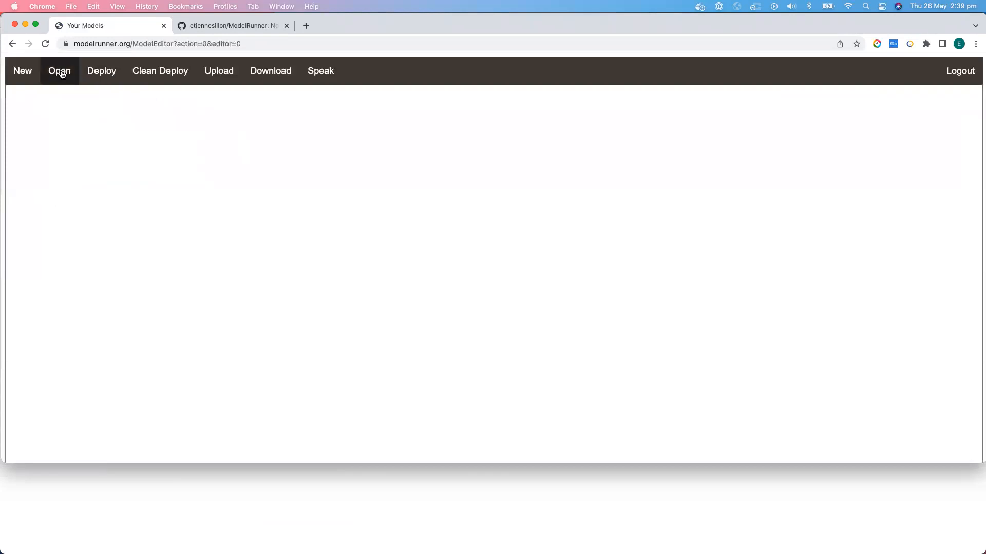
pyautogui.click(60, 73)
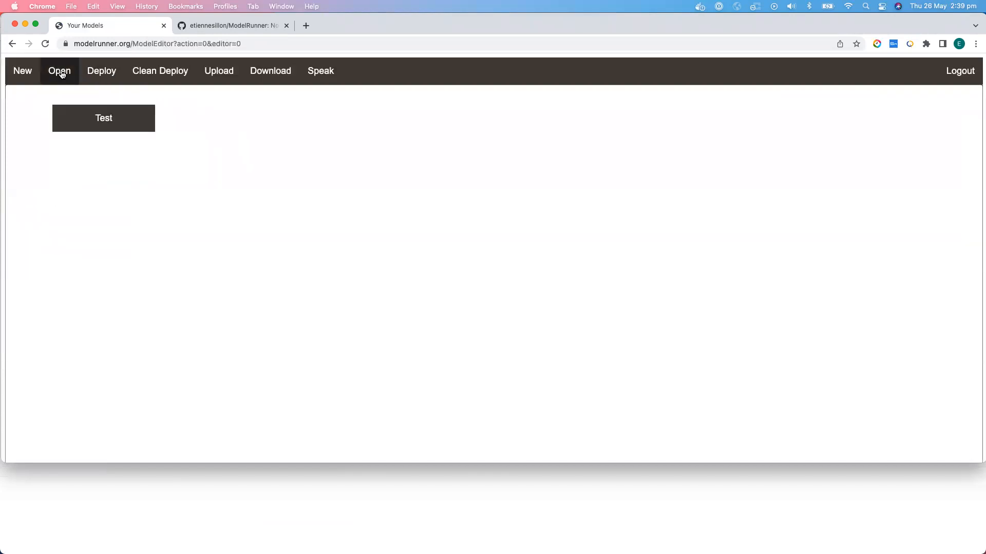
pyautogui.click(103, 120)
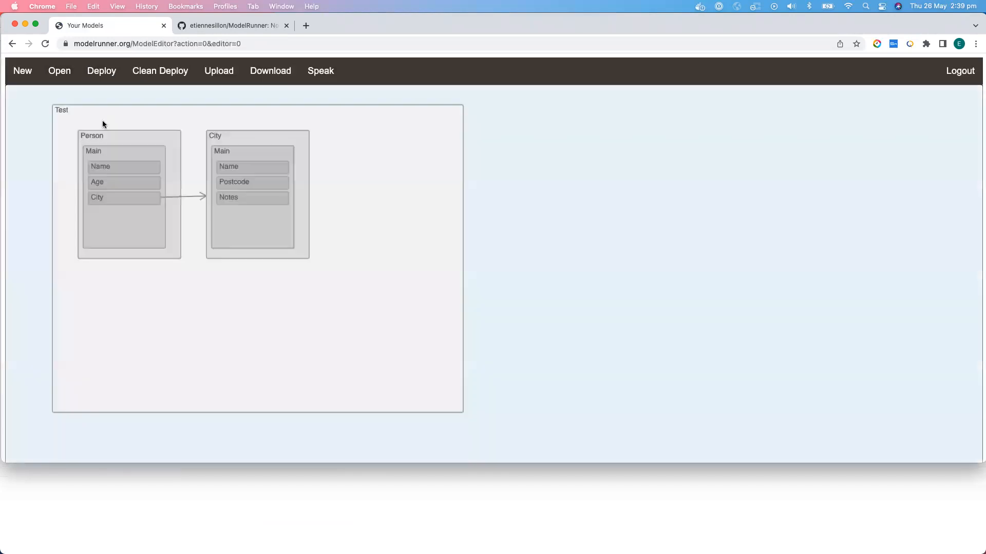
# - Set the Concepts property of the Person type to "People"
pyautogui.doubleClick(145, 139)
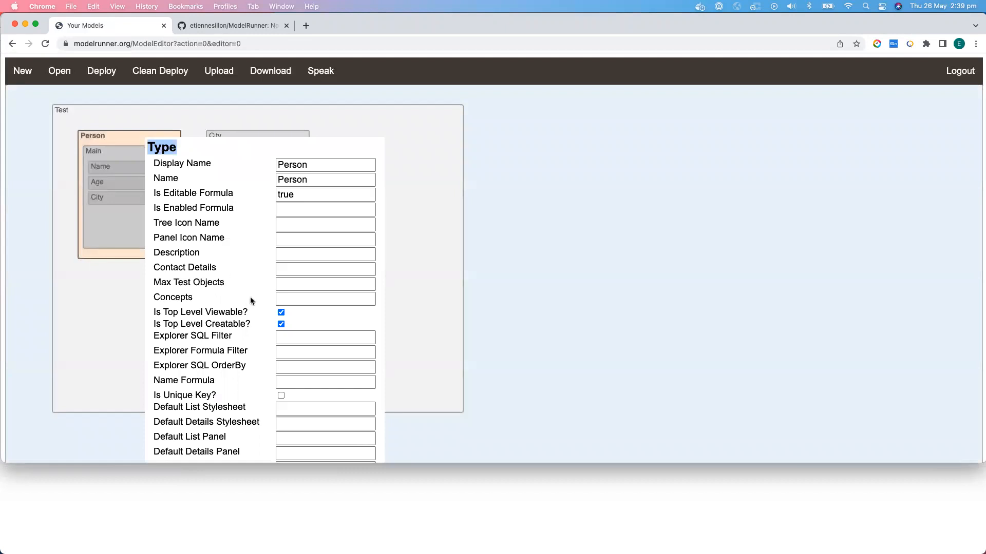
pyautogui.click(282, 296)
pyautogui.write('People')
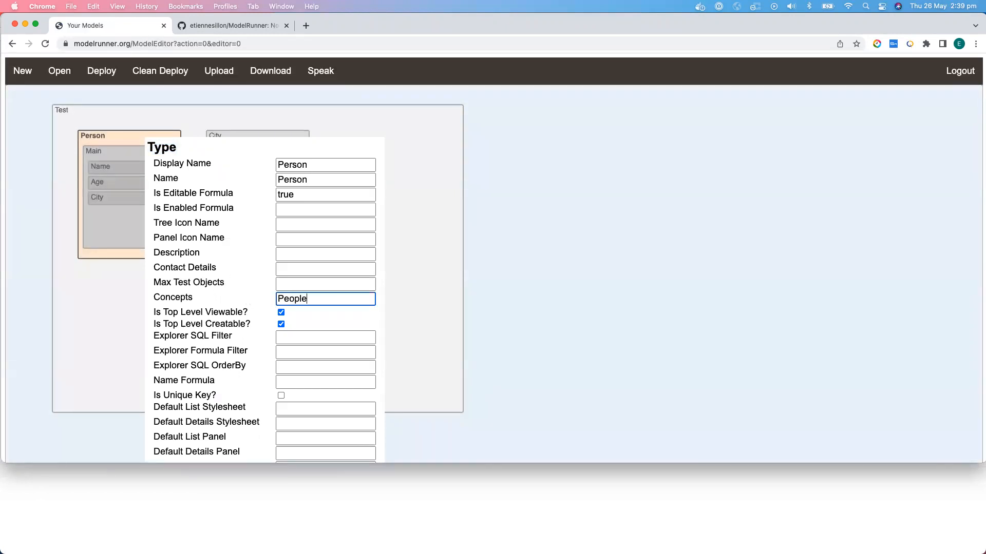
pyautogui.press('Return')
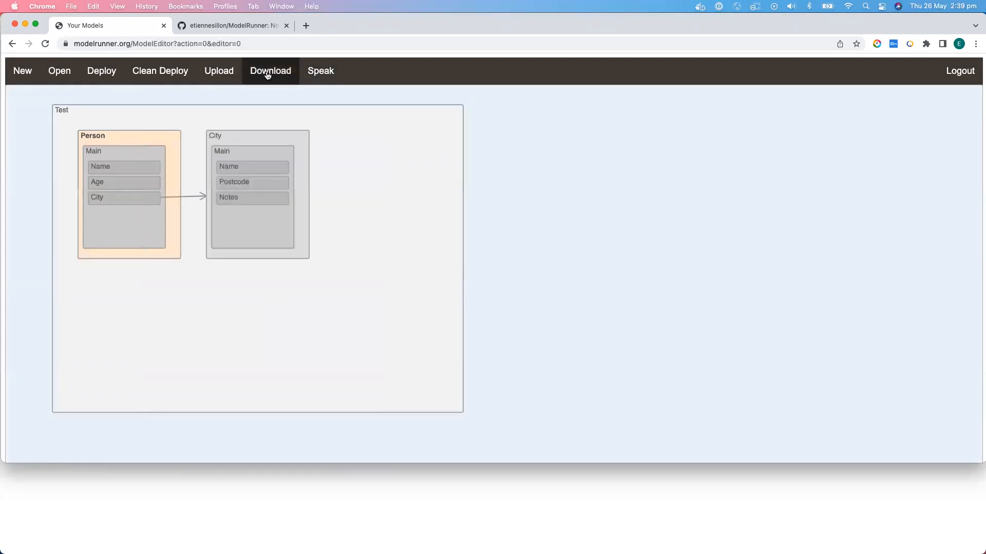
# - Deploy the updated Test model without a clean deploy, and log out of the model editor
pyautogui.click(102, 70)
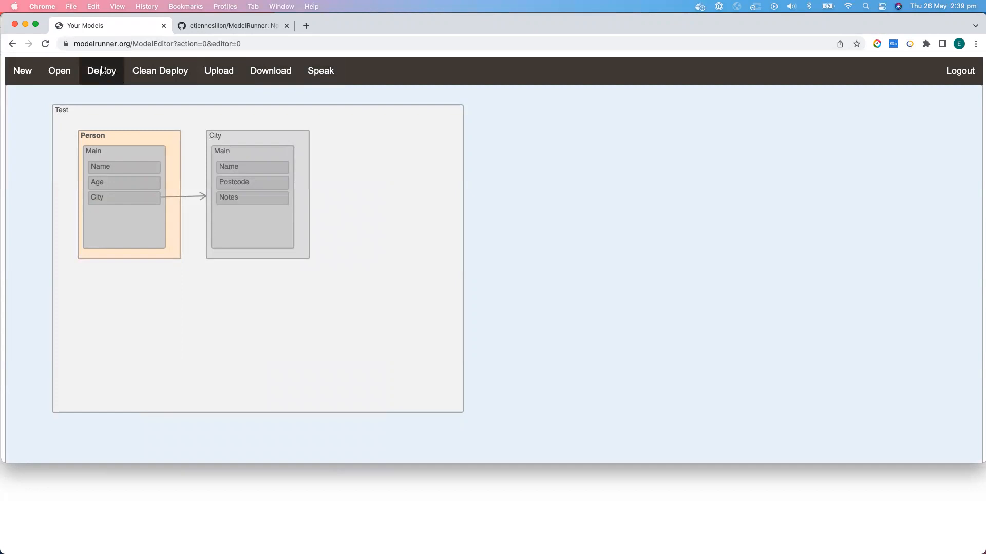
pyautogui.click(583, 101)
pyautogui.click(975, 72)
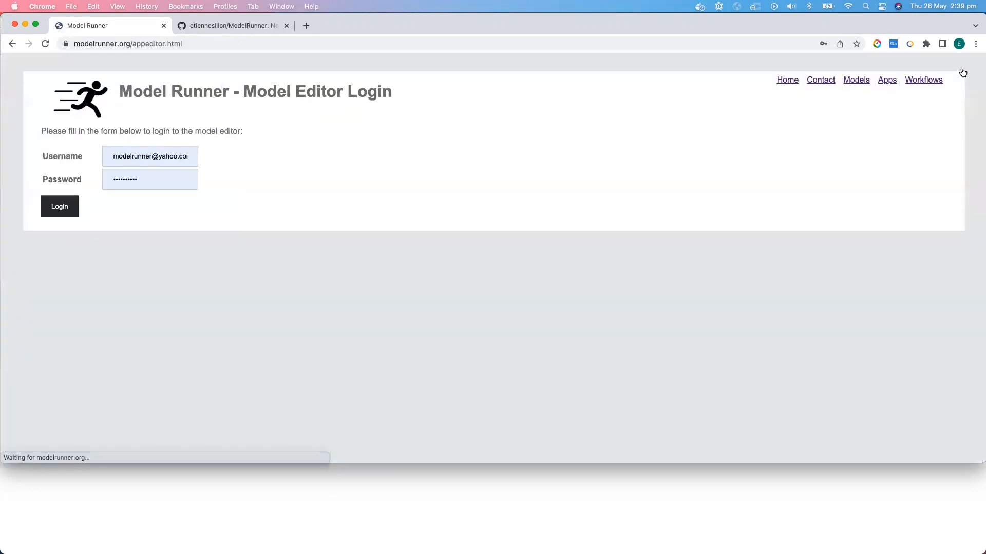
# - Log in to the application named Test from the Application Login page with the prefilled credentials
pyautogui.click(887, 81)
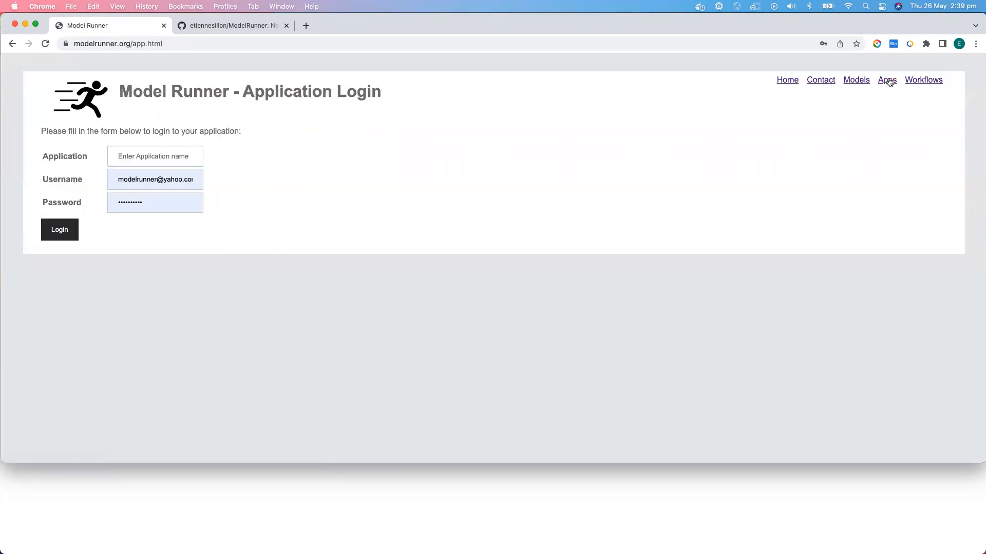
pyautogui.click(155, 160)
pyautogui.write('Test')
pyautogui.press('Return')
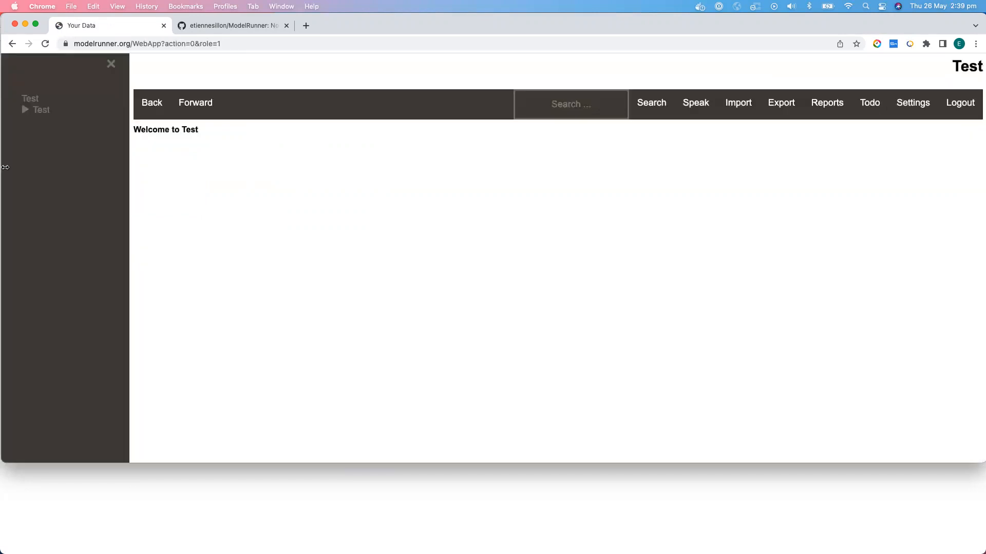
# - Query by voice with "give me a list of people", and log out of the Test application
pyautogui.click(698, 103)
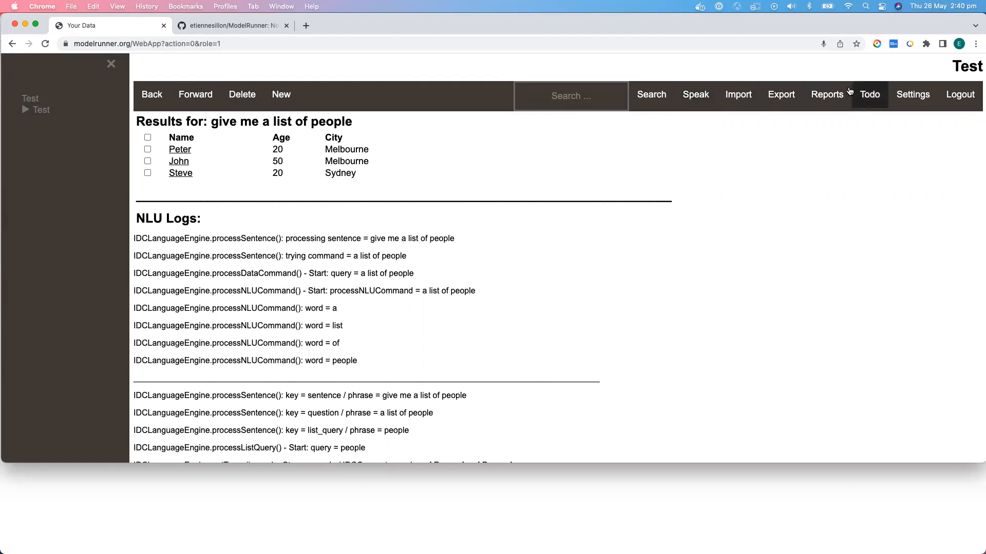
pyautogui.click(960, 97)
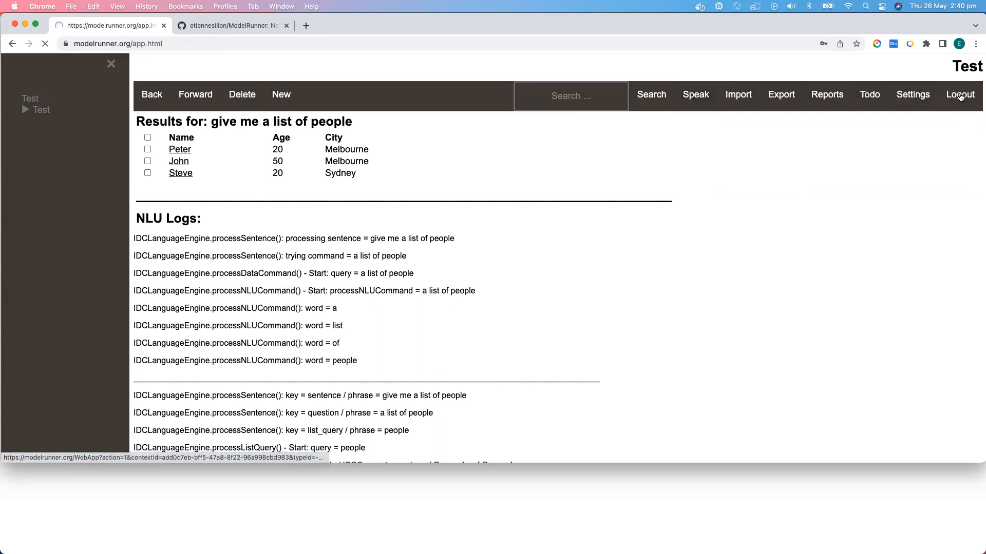